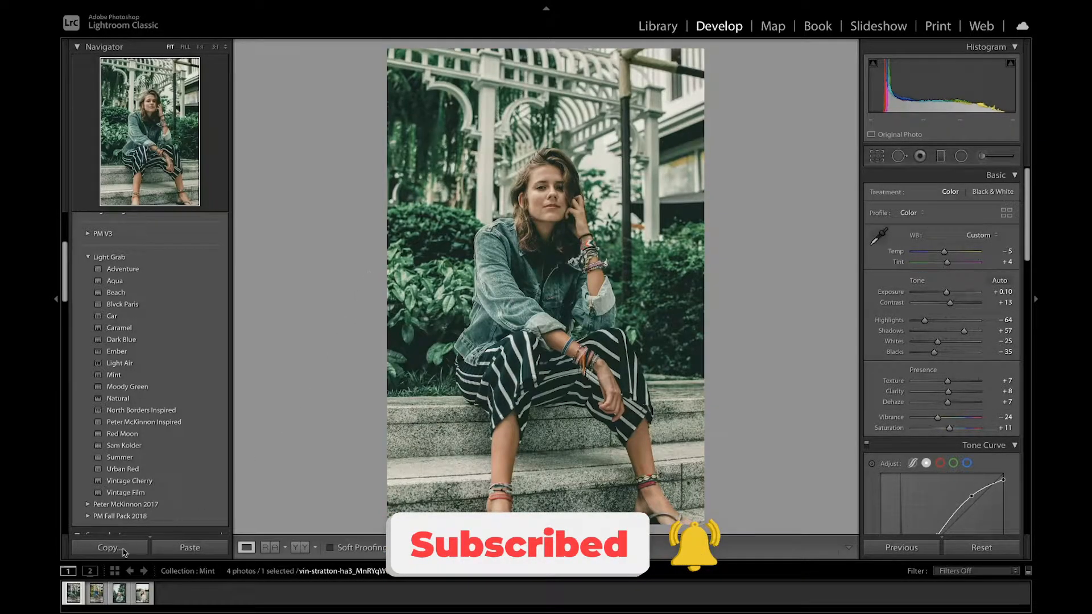
# Select the unedited virtual copy of the portrait and set Temp to −5, Tint to +4, Exposure to +0.40 and Contrast to +13.
pyautogui.click(96, 593)
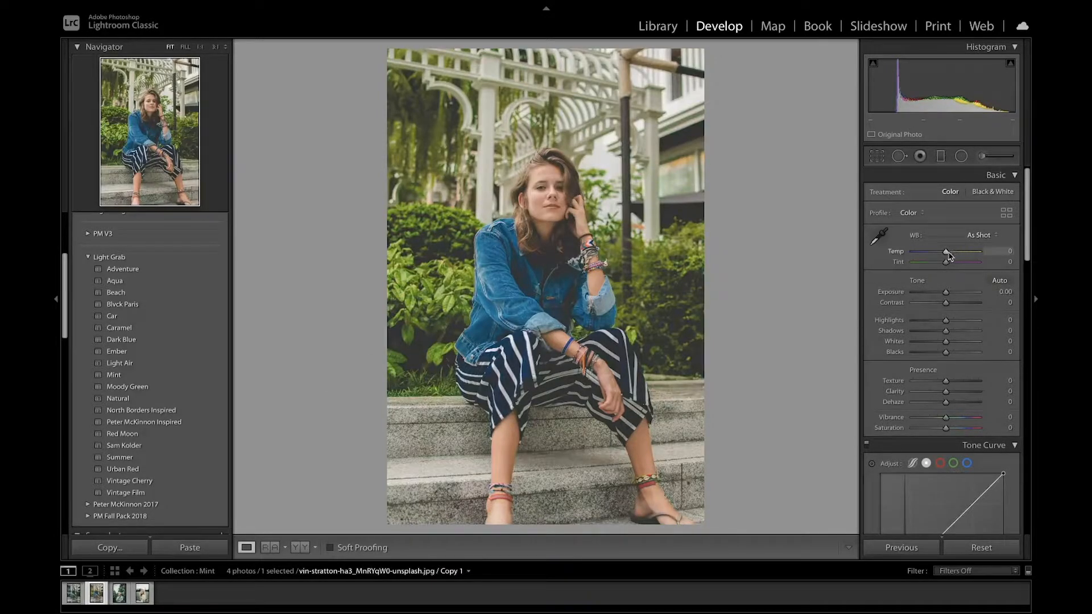
pyautogui.moveTo(948, 255); pyautogui.dragTo(949, 267)
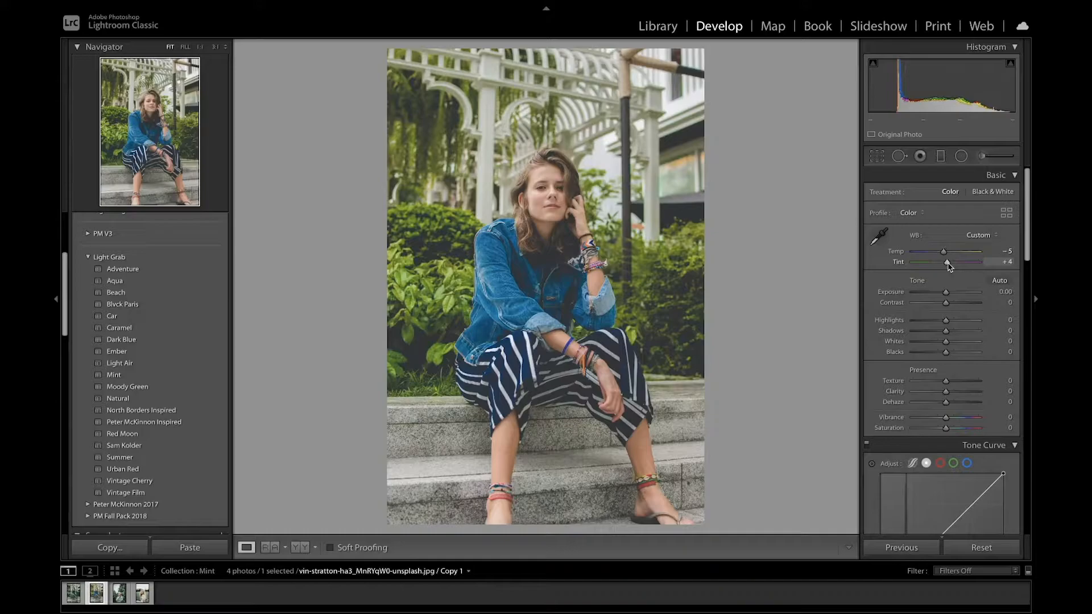
pyautogui.moveTo(947, 293); pyautogui.dragTo(949, 297)
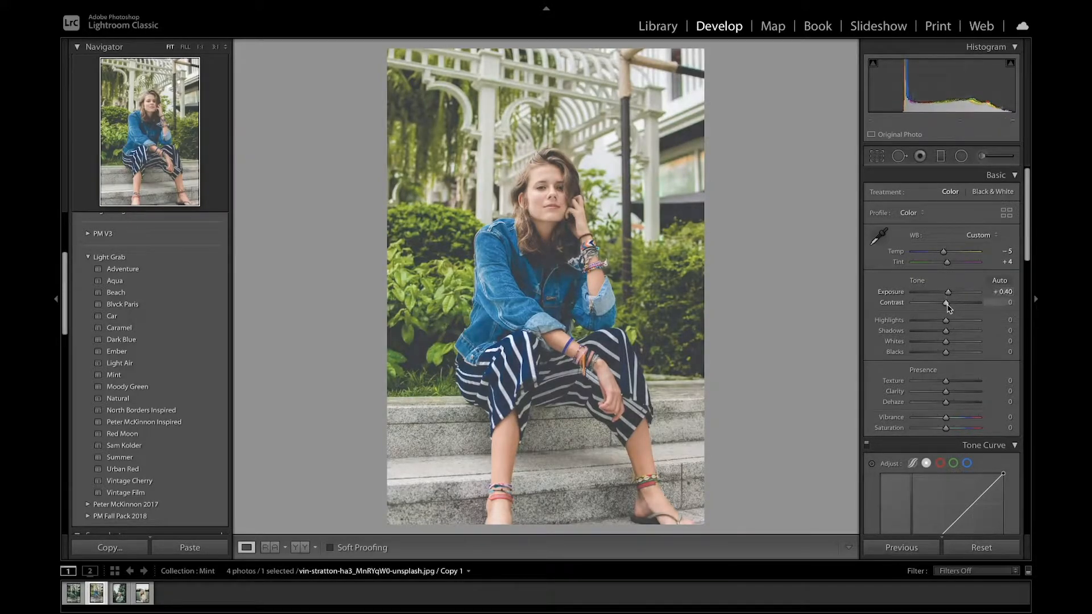
pyautogui.moveTo(948, 306); pyautogui.dragTo(953, 306)
# Set Highlights to −59, Shadows +58, Whites −27, Blacks −35, Texture +5, Clarity +3, Dehaze +6, Vibrance −27 and Saturation +11.
pyautogui.moveTo(946, 321)
pyautogui.mouseDown()
pyautogui.moveTo(923, 322)
pyautogui.moveTo(961, 333)
pyautogui.mouseUp()
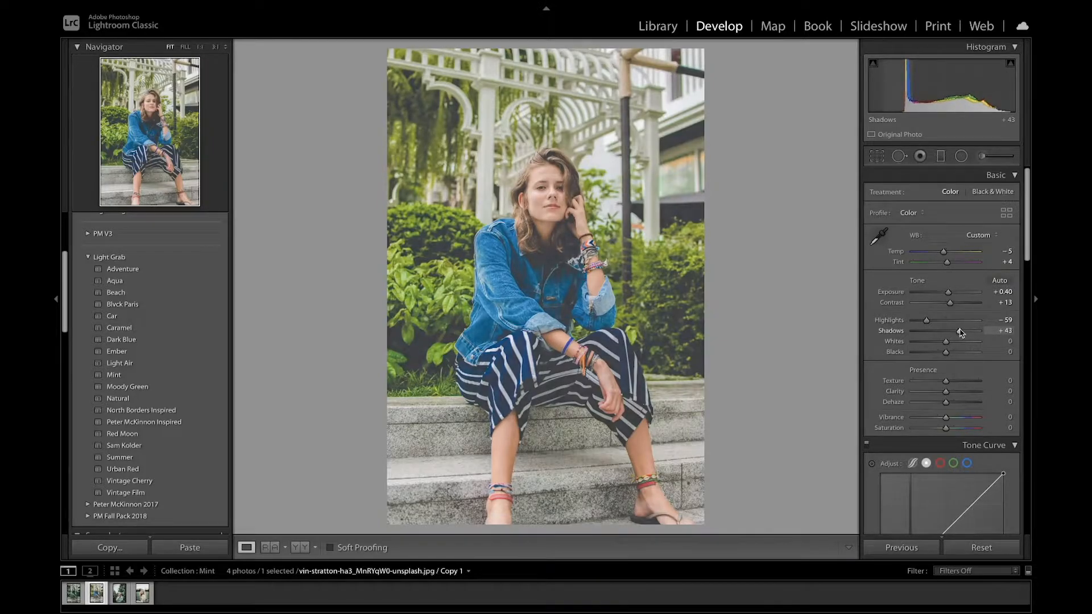
pyautogui.moveTo(961, 333); pyautogui.dragTo(948, 385)
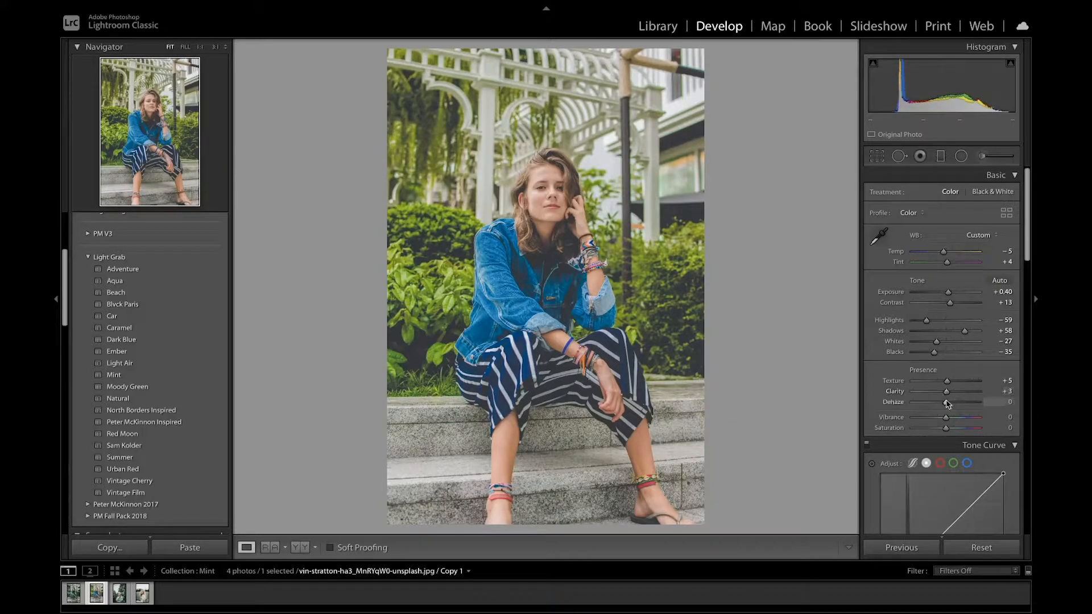
pyautogui.moveTo(948, 404); pyautogui.dragTo(954, 433)
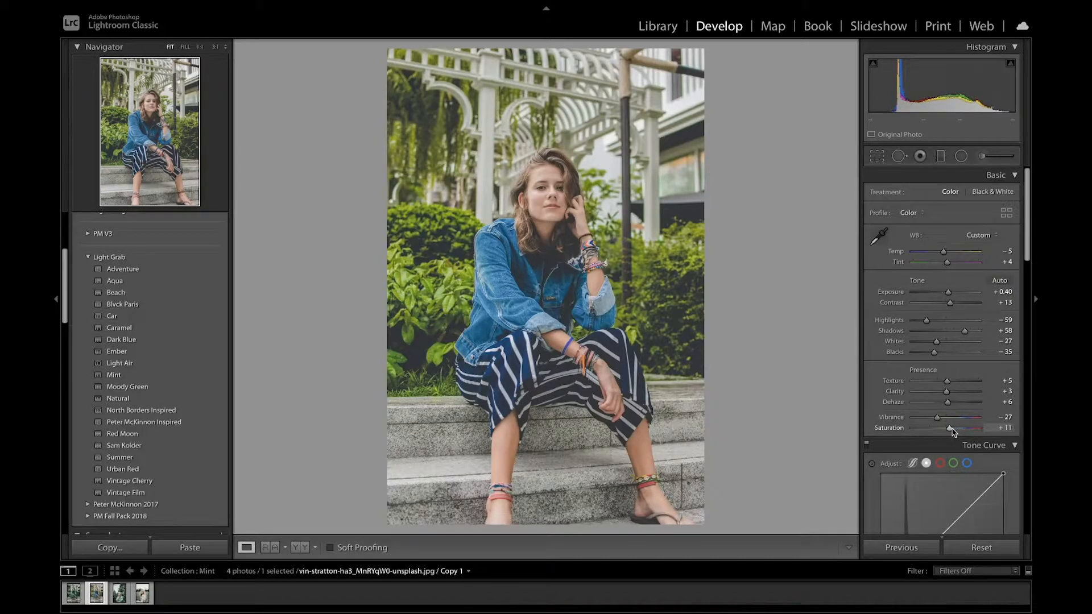
pyautogui.press('\\')
pyautogui.press('\\')
# Shape the point curve into an S with three added points, lower the white endpoint and raise the black point to output 9.
pyautogui.scroll(-5, 927, 310)
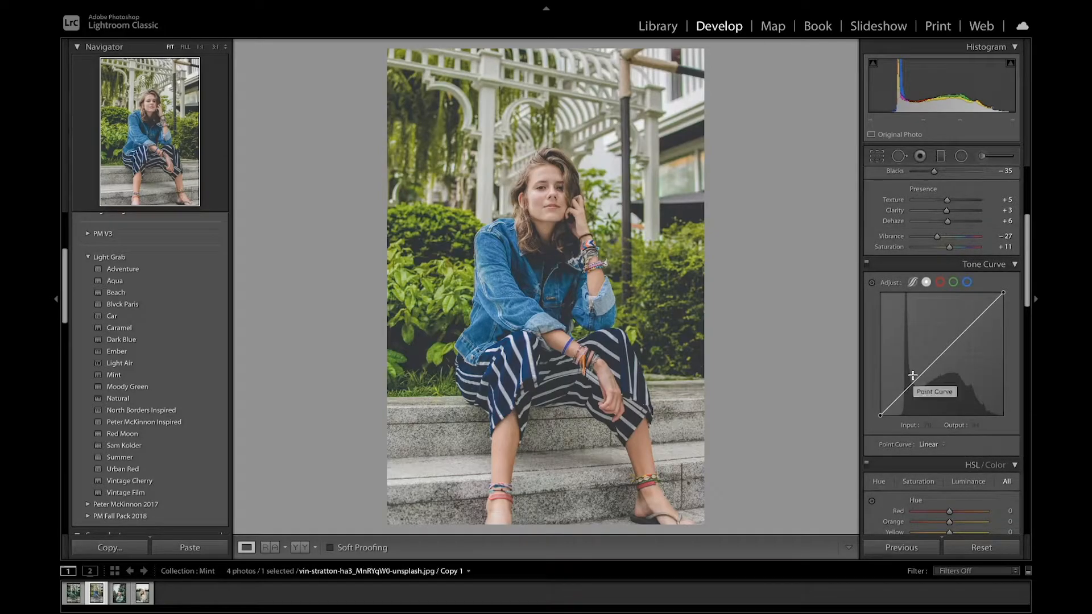
pyautogui.click(911, 386)
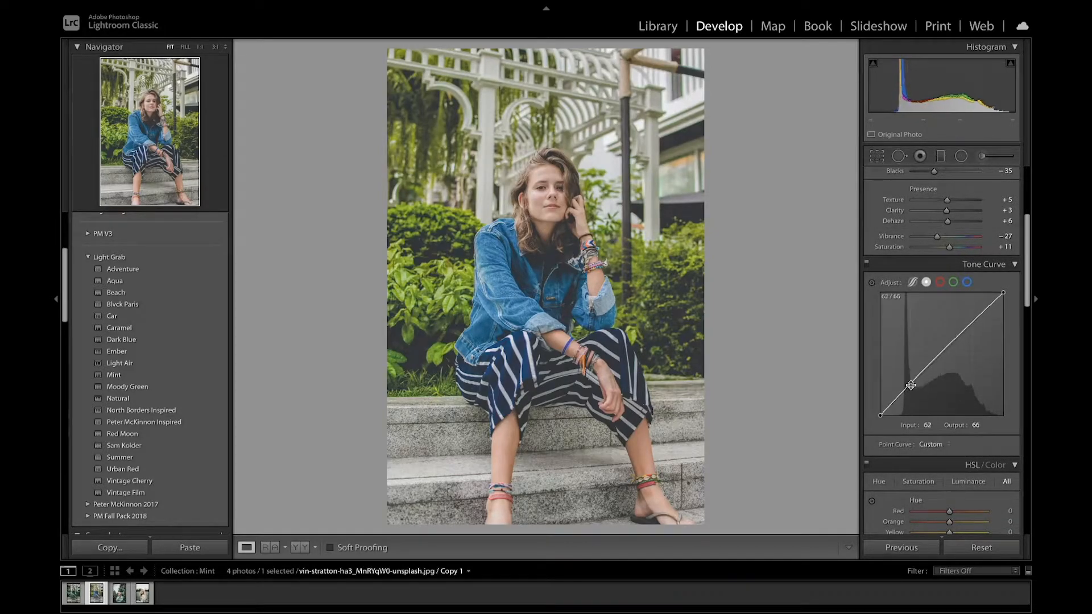
pyautogui.click(939, 353)
pyautogui.click(973, 322)
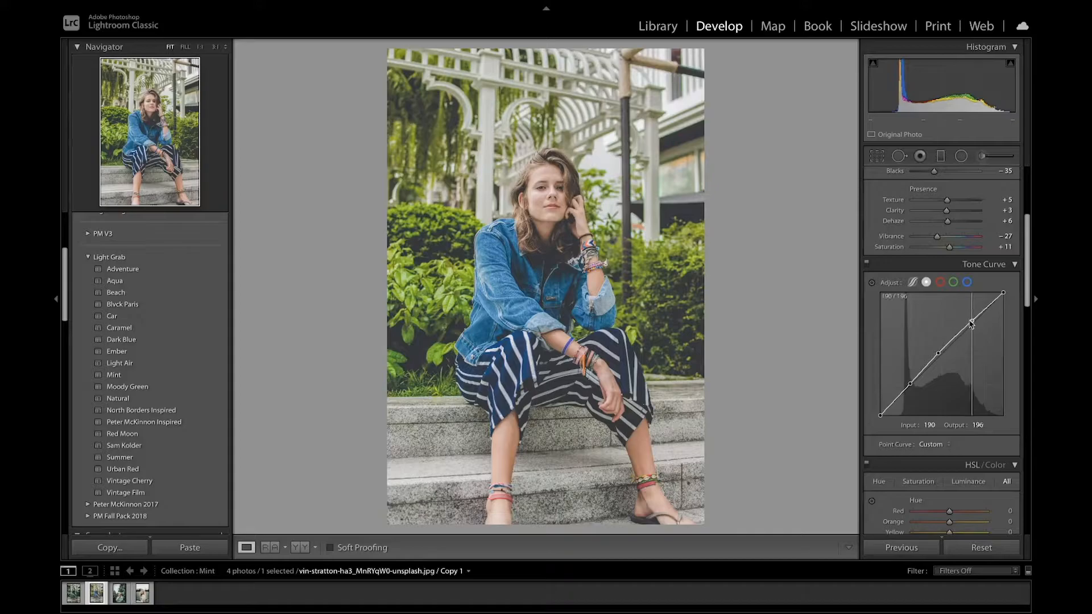
pyautogui.moveTo(910, 387); pyautogui.dragTo(913, 392)
pyautogui.moveTo(939, 353); pyautogui.dragTo(1005, 302)
pyautogui.moveTo(881, 417); pyautogui.dragTo(880, 415)
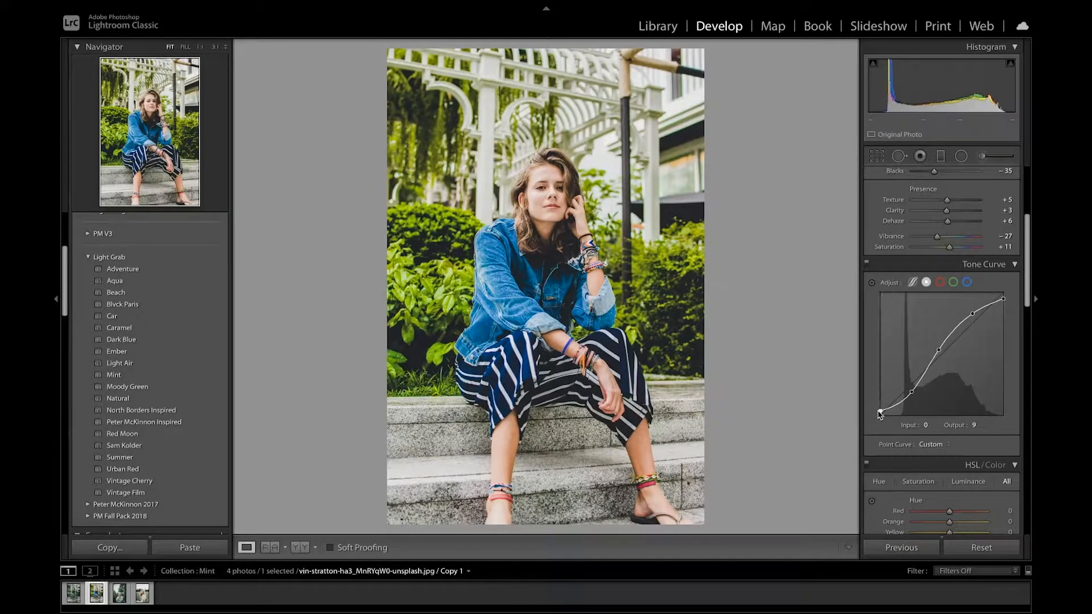
pyautogui.click(867, 265)
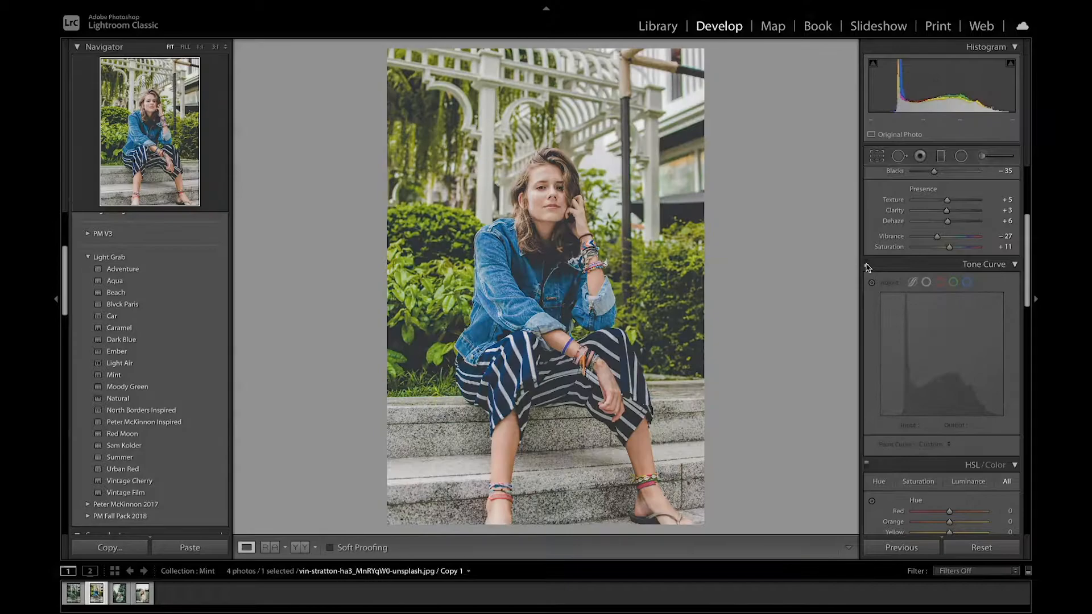
pyautogui.click(867, 265)
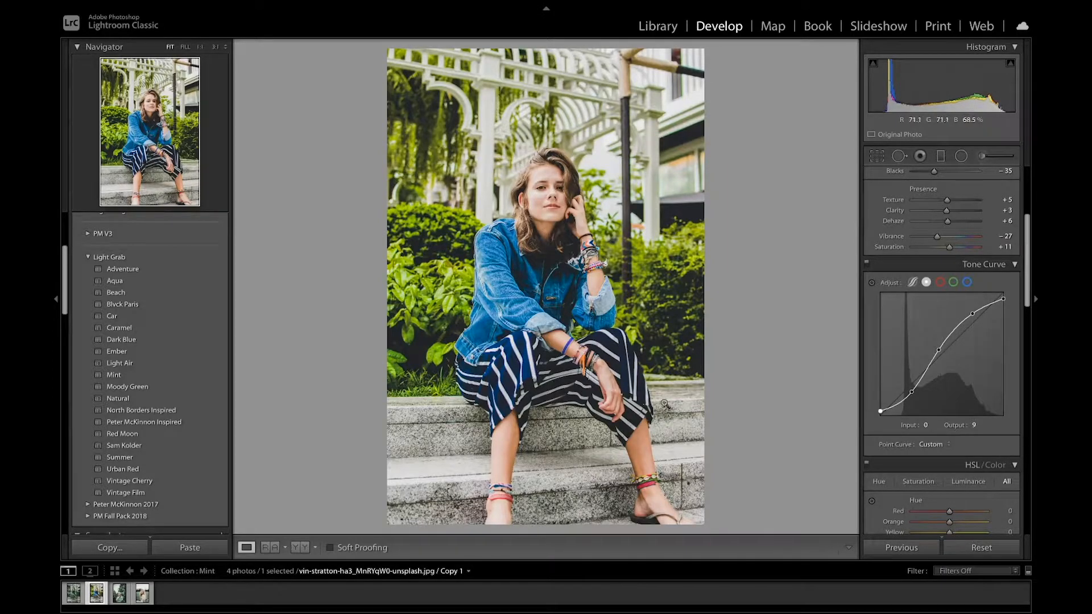
# Set the HSL hue to red +18 and orange −12, saturation to red −10 and orange −15, and luminance to red −12 and orange −19.
pyautogui.scroll(-5, 952, 335)
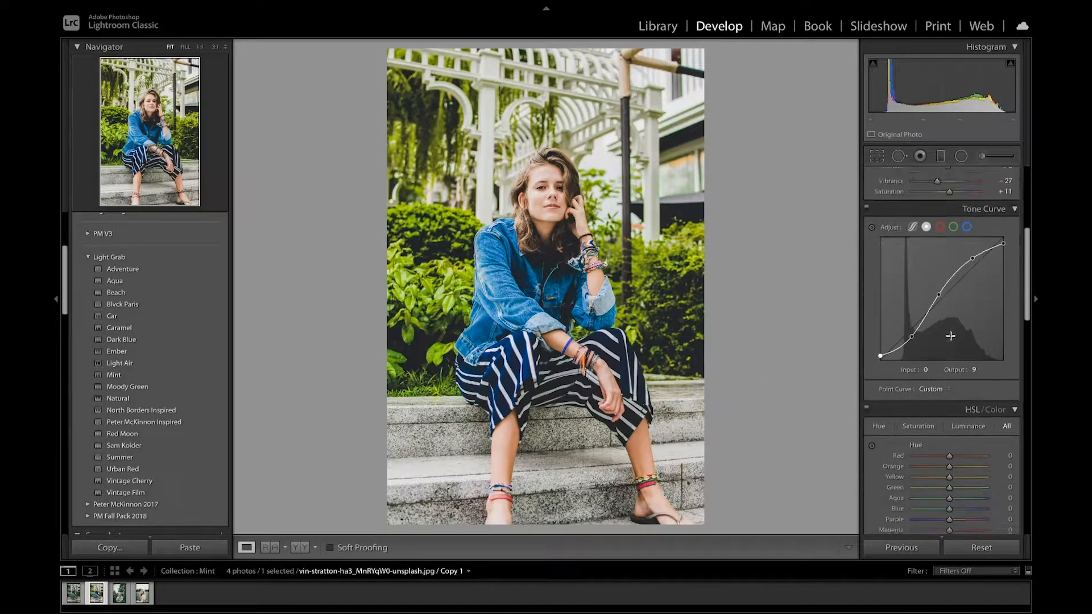
pyautogui.scroll(-5, 952, 340)
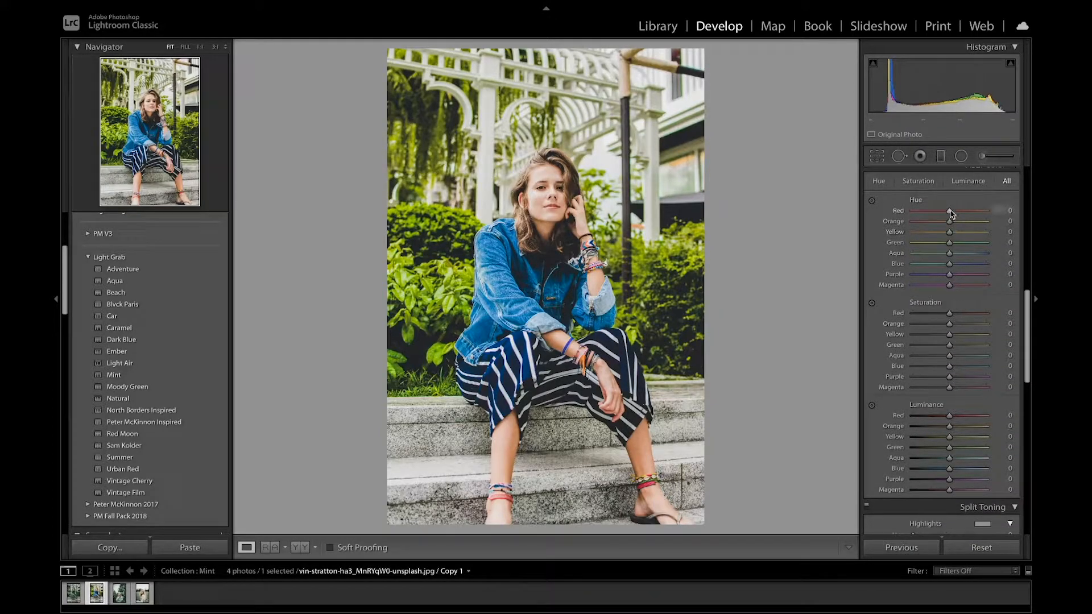
pyautogui.moveTo(951, 214); pyautogui.dragTo(956, 214)
pyautogui.moveTo(948, 223); pyautogui.dragTo(945, 226)
pyautogui.moveTo(951, 317); pyautogui.dragTo(944, 327)
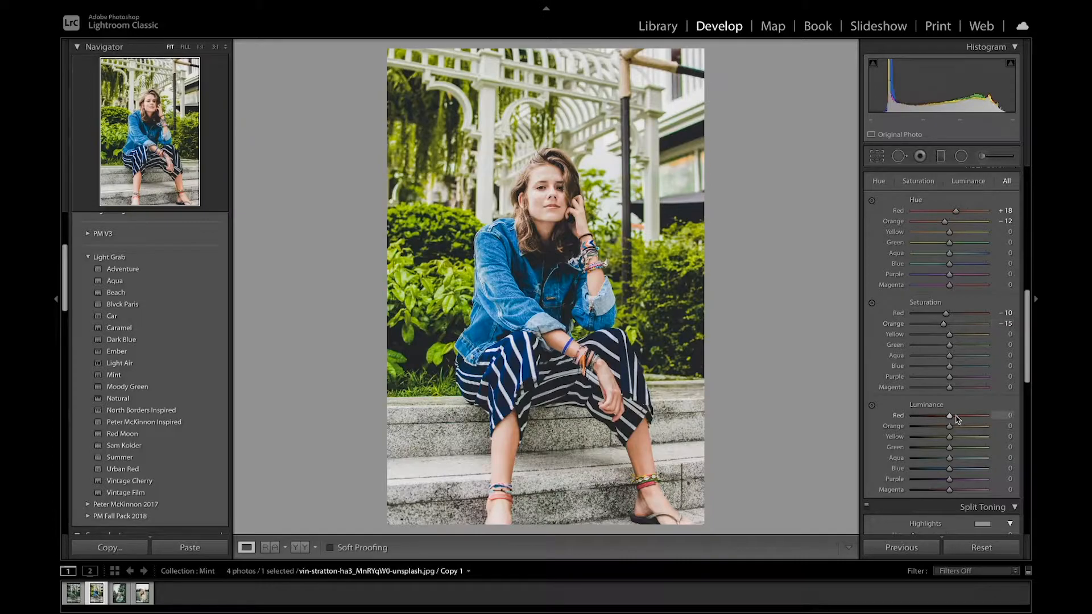
pyautogui.moveTo(949, 417); pyautogui.dragTo(947, 433)
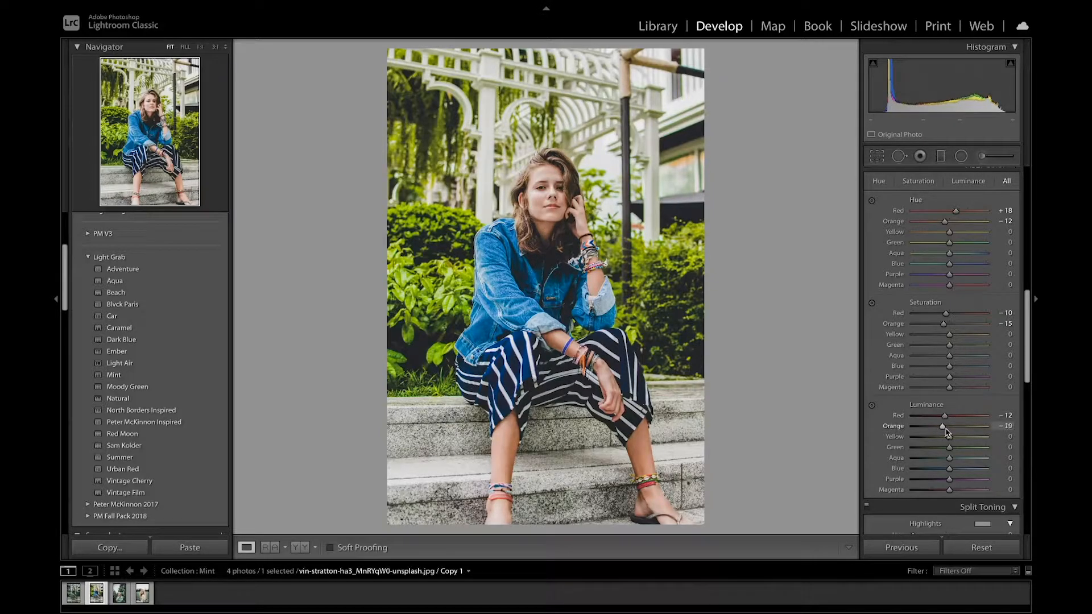
pyautogui.scroll(1, 887, 193)
pyautogui.click(868, 188)
pyautogui.click(867, 187)
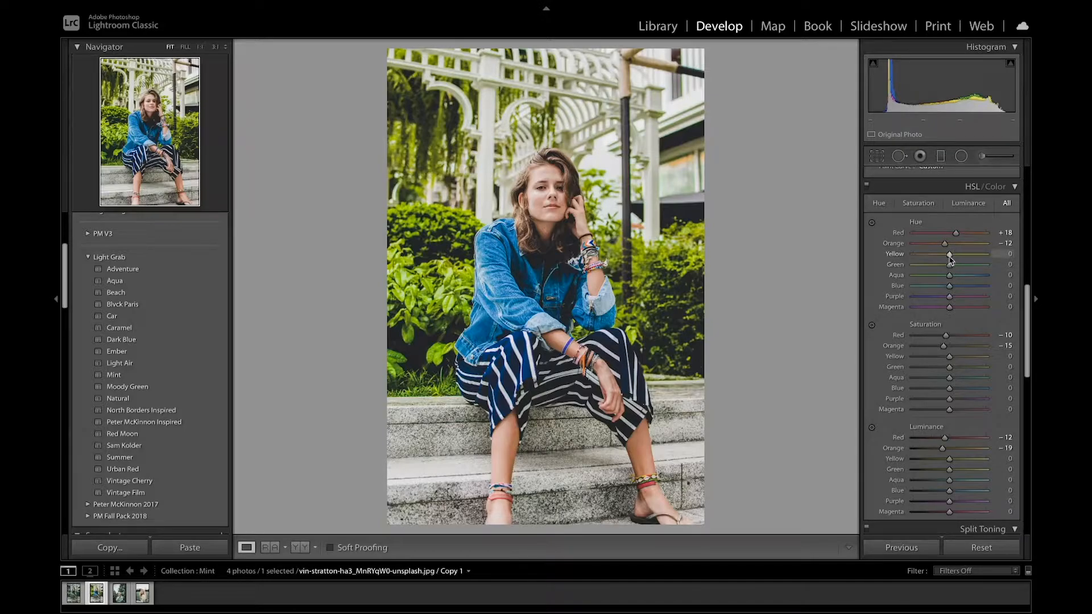
# Set yellow, green and aqua hue to +64, +61 and −64, saturation to −53, −84 and −83, and luminance to −17, +25 and +18.
pyautogui.moveTo(949, 256); pyautogui.dragTo(974, 267)
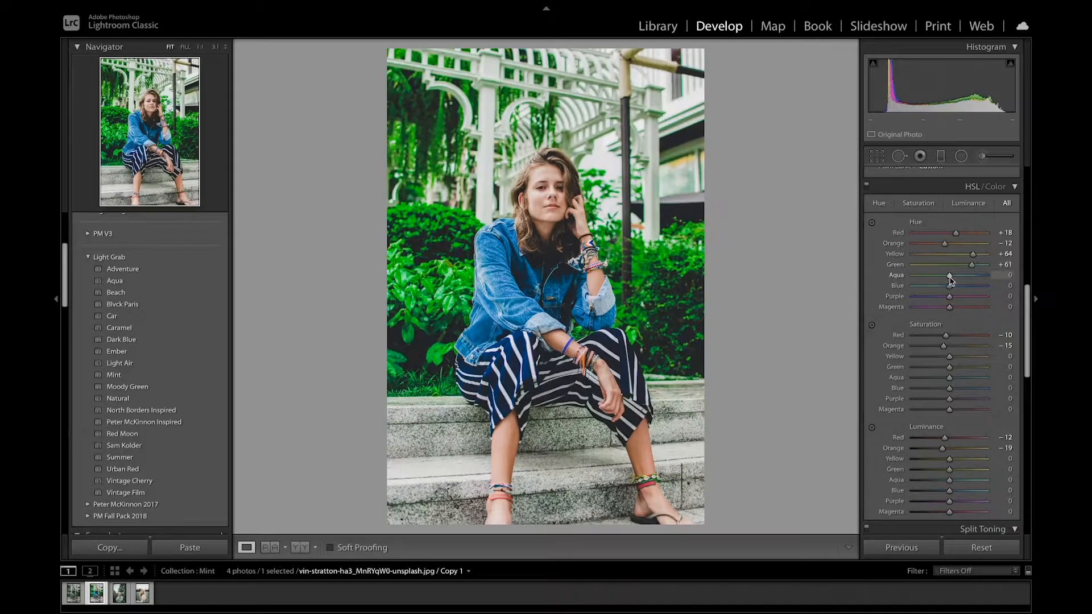
pyautogui.moveTo(950, 278); pyautogui.dragTo(926, 278)
pyautogui.moveTo(949, 357); pyautogui.dragTo(920, 383)
pyautogui.scroll(-1, 920, 383)
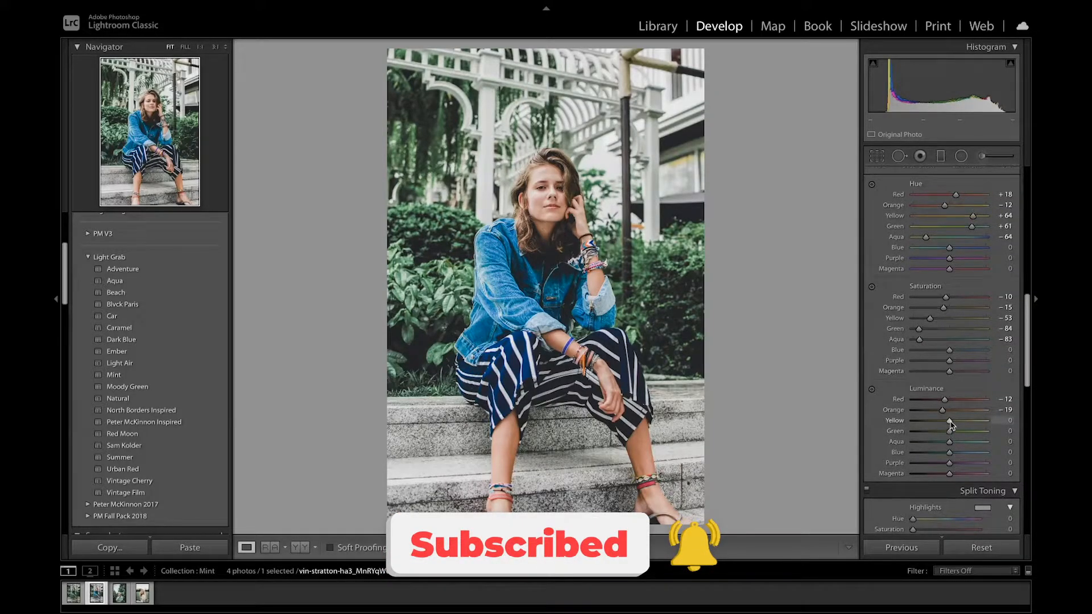
pyautogui.moveTo(950, 424); pyautogui.dragTo(958, 448)
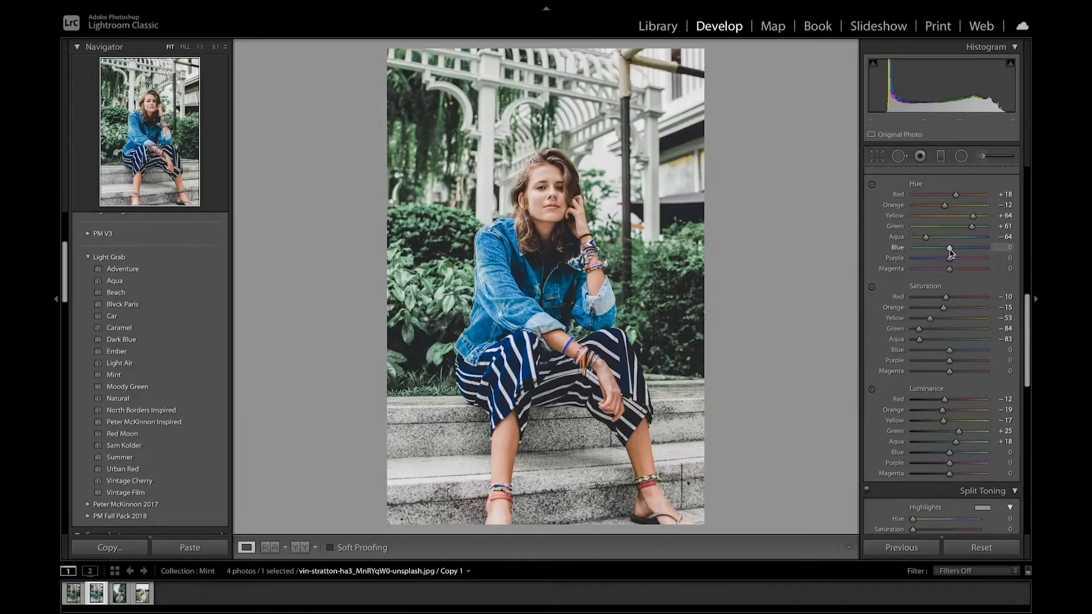
# Set the blue hue to −29, blue saturation to −72 and blue luminance to +5.
pyautogui.moveTo(949, 248); pyautogui.dragTo(941, 248)
pyautogui.moveTo(941, 249); pyautogui.dragTo(939, 249)
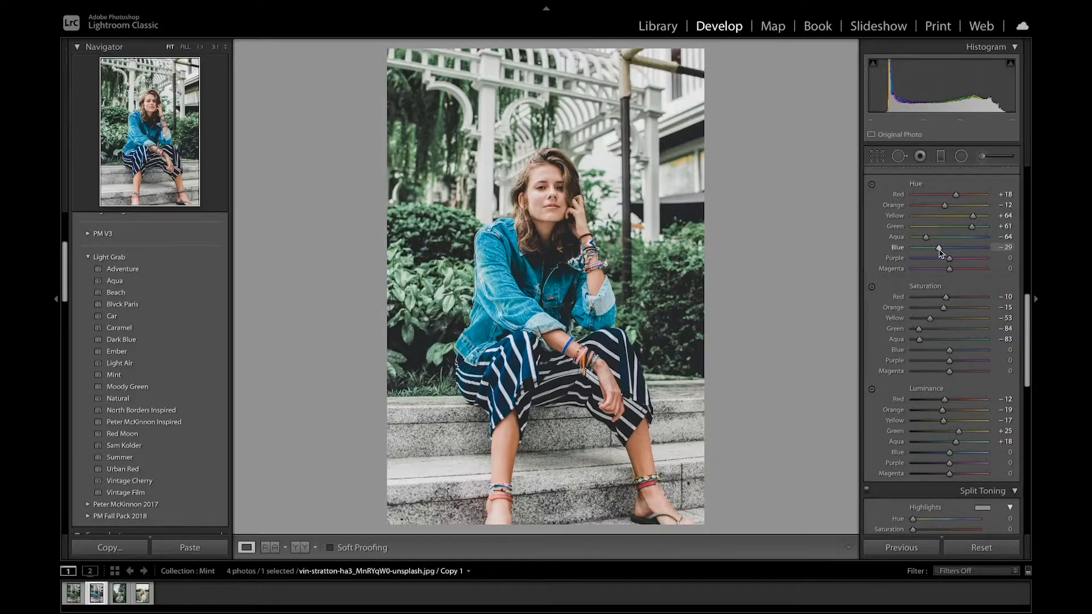
pyautogui.moveTo(950, 353); pyautogui.dragTo(923, 353)
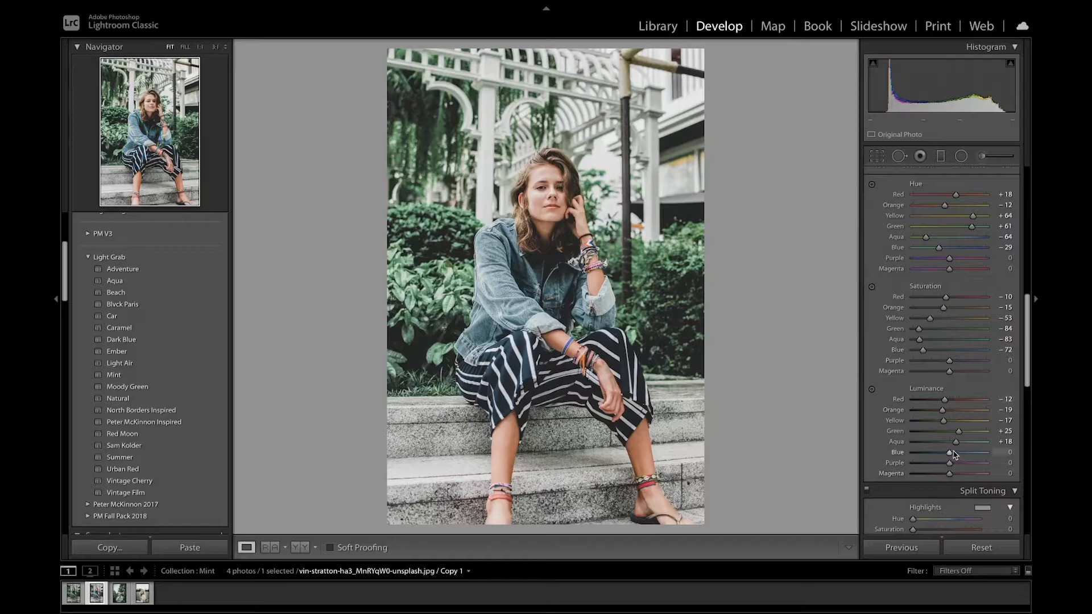
pyautogui.moveTo(950, 453); pyautogui.dragTo(953, 455)
# Set purple and magenta hue to −41 and −23, saturation to −47 and −40, and luminance to −21 and −27, comparing without HSL.
pyautogui.moveTo(951, 262)
pyautogui.mouseDown()
pyautogui.moveTo(940, 258)
pyautogui.moveTo(943, 272)
pyautogui.moveTo(934, 261)
pyautogui.moveTo(941, 269)
pyautogui.mouseUp()
pyautogui.moveTo(948, 361)
pyautogui.mouseDown()
pyautogui.moveTo(932, 369)
pyautogui.moveTo(953, 375)
pyautogui.moveTo(934, 376)
pyautogui.mouseUp()
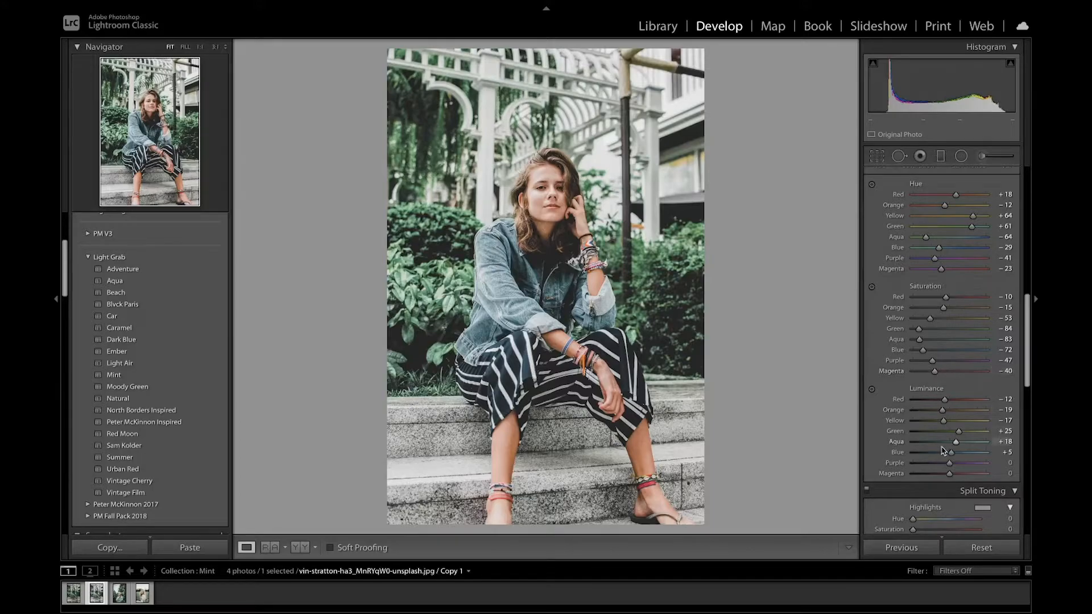
pyautogui.moveTo(949, 465); pyautogui.dragTo(939, 477)
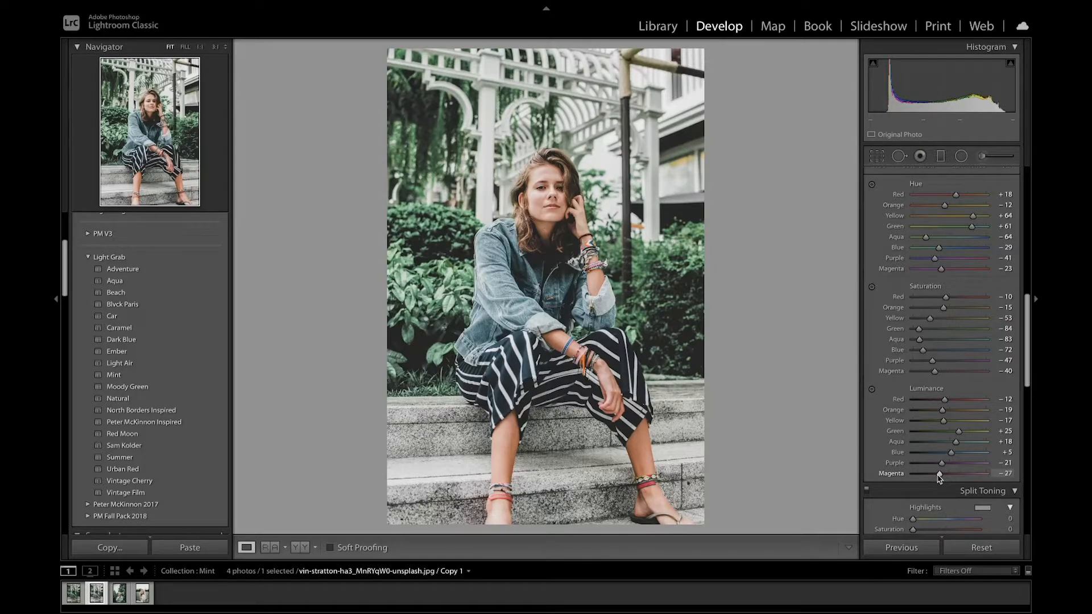
pyautogui.scroll(1, 912, 287)
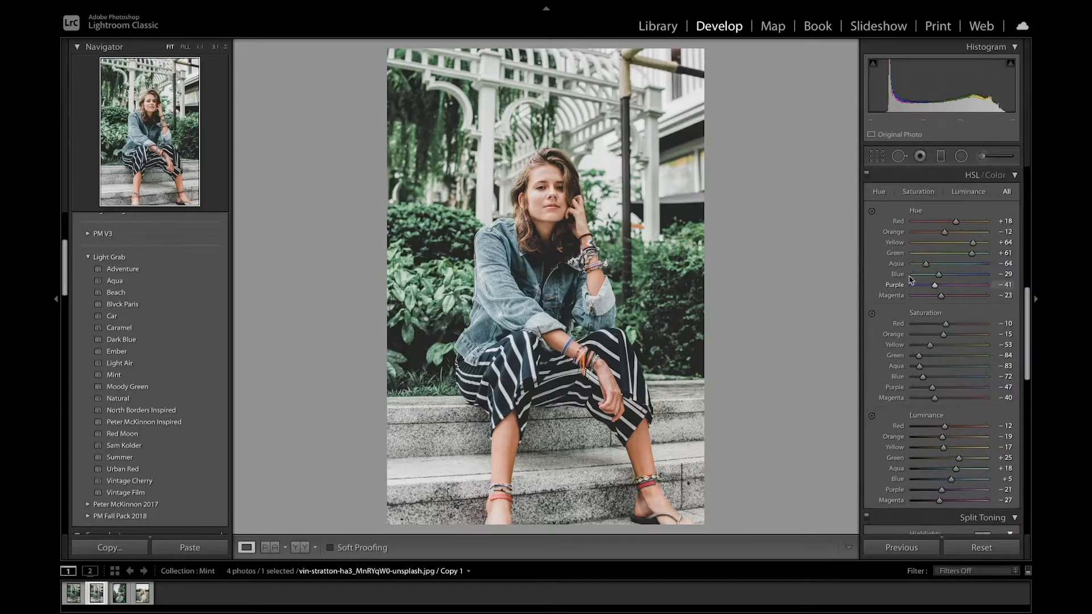
pyautogui.click(867, 173)
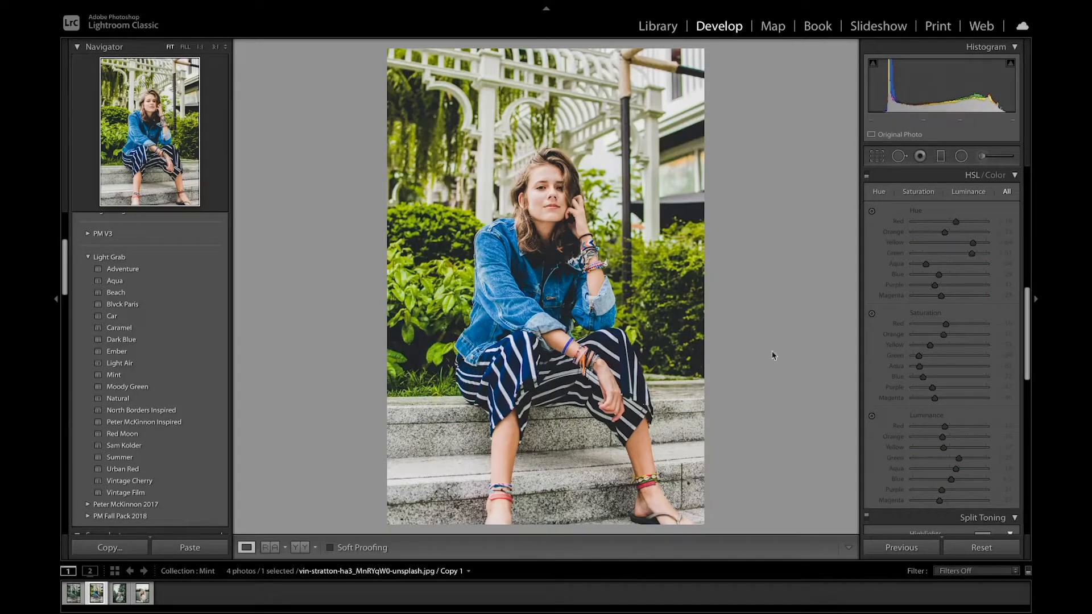
pyautogui.click(867, 175)
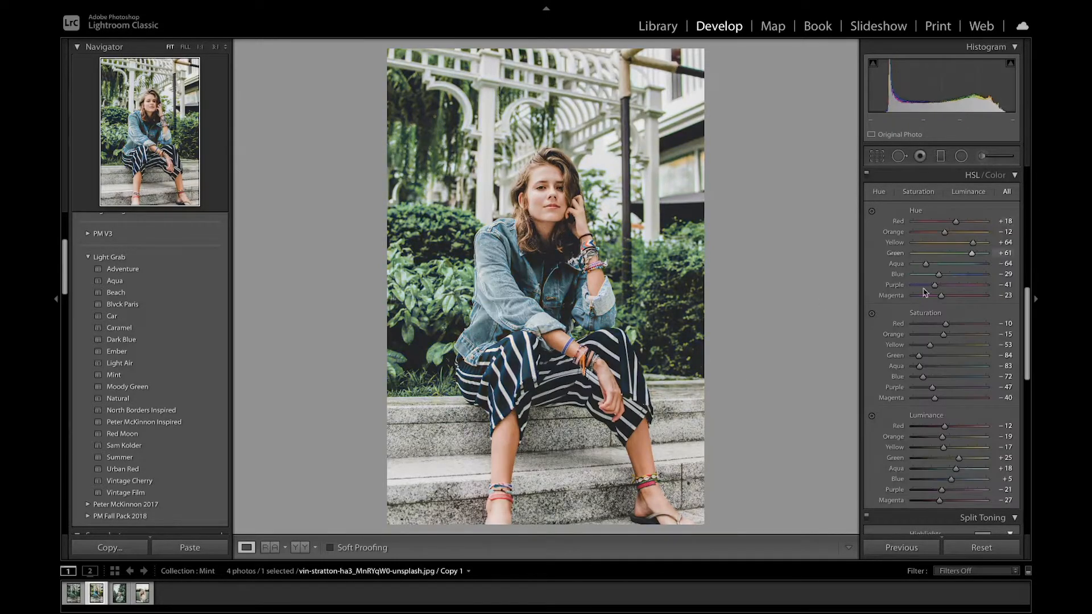
# Tint the split-toning highlights with hue 53 and saturation 16, previewing the hue at full strength.
pyautogui.scroll(-5, 926, 340)
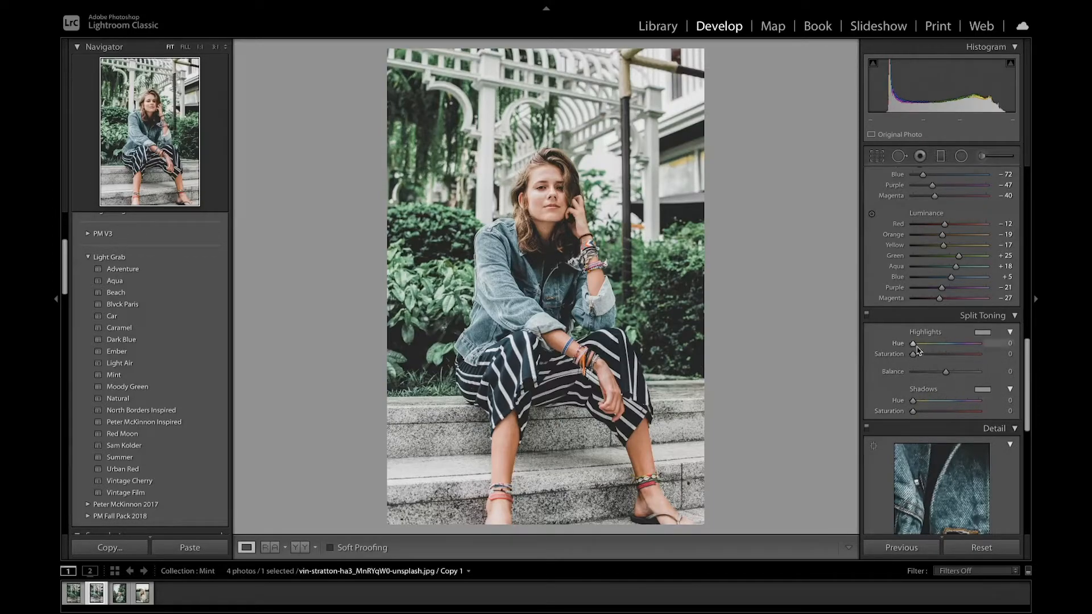
pyautogui.press('alt')
pyautogui.keyDown('alt'); pyautogui.click(913, 346); pyautogui.keyUp('alt')
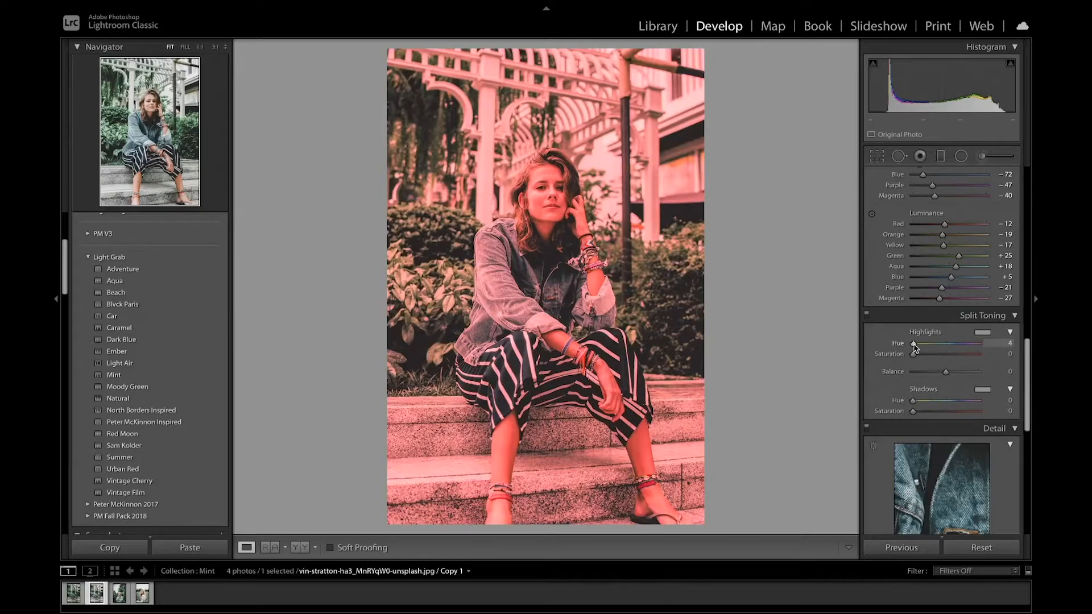
pyautogui.moveTo(914, 347); pyautogui.dragTo(924, 349)
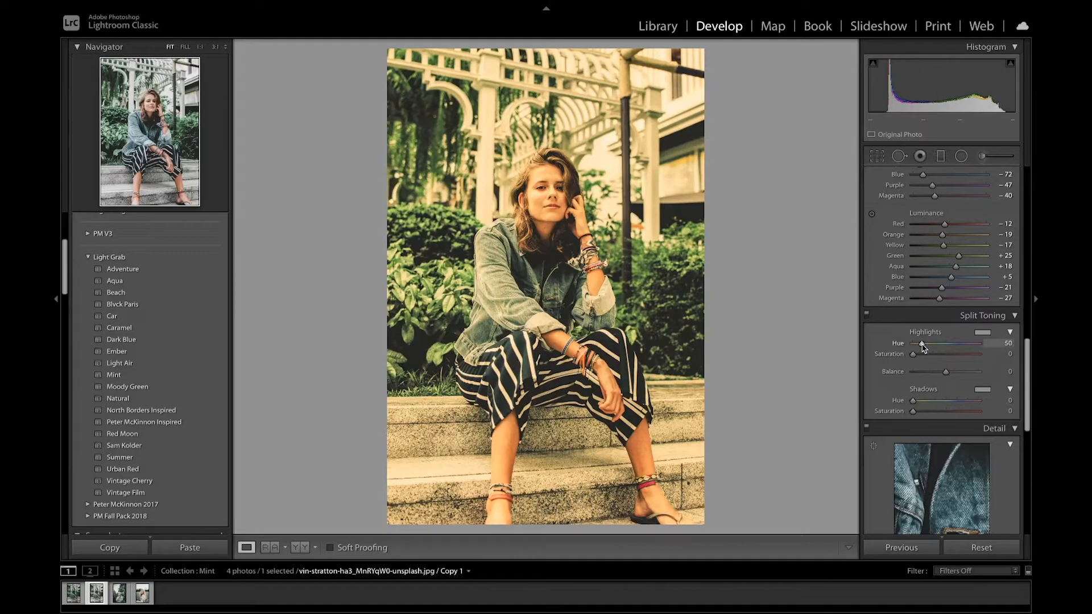
pyautogui.moveTo(923, 345)
pyautogui.mouseDown()
pyautogui.moveTo(915, 354)
pyautogui.moveTo(925, 354)
pyautogui.mouseUp()
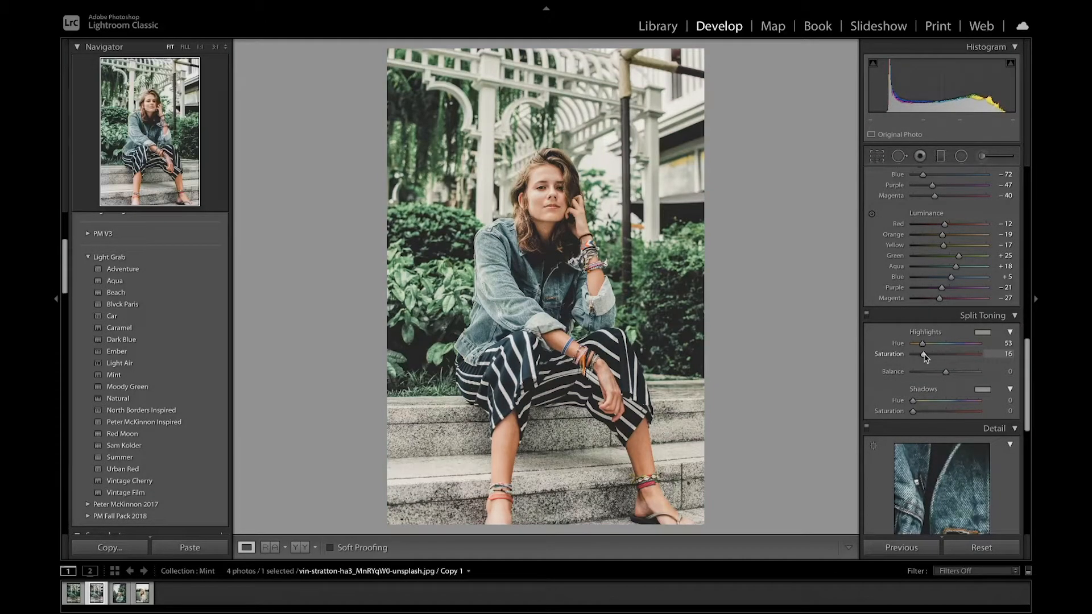
# Tint the split-toning shadows with hue 146 and saturation 17, and compare the photo with and without split toning.
pyautogui.press('alt')
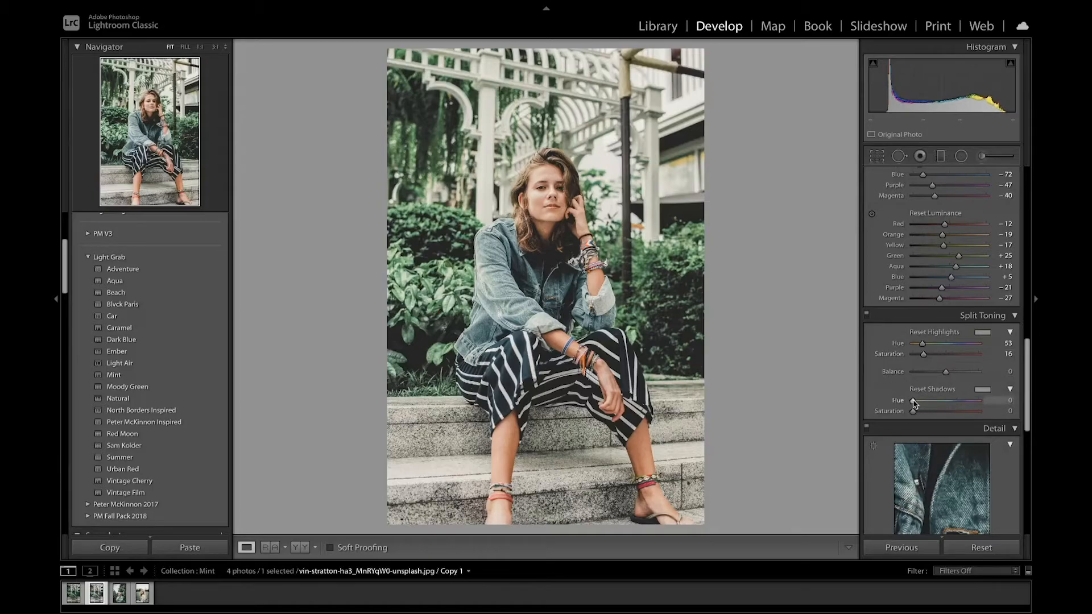
pyautogui.moveTo(913, 402); pyautogui.dragTo(941, 404)
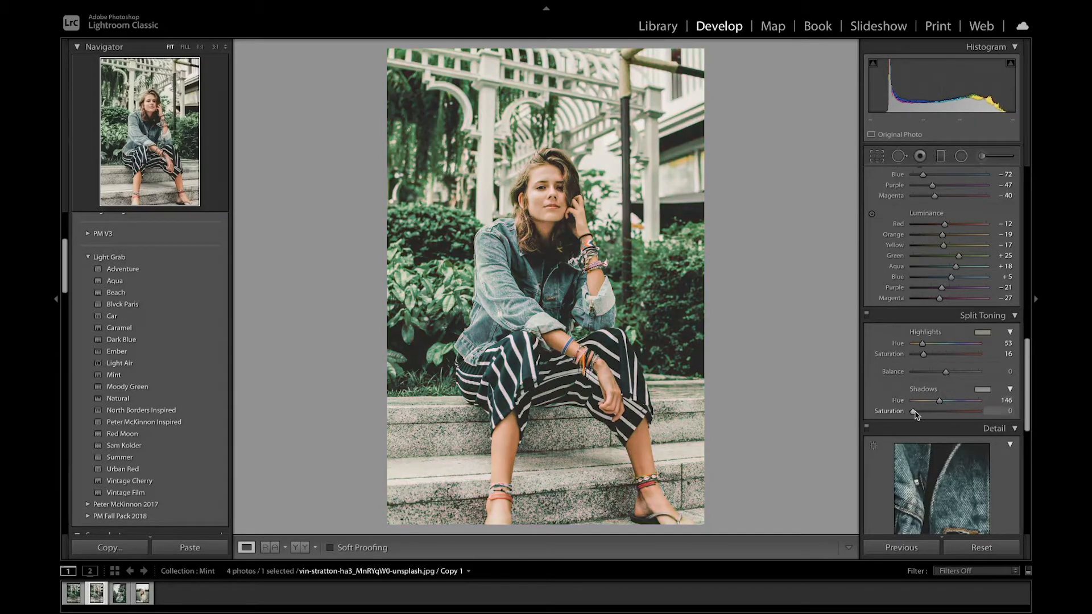
pyautogui.moveTo(914, 411); pyautogui.dragTo(925, 413)
pyautogui.click(869, 315)
pyautogui.click(868, 316)
pyautogui.click(869, 315)
pyautogui.click(868, 316)
# Sharpen the photo with Amount 38, Detail 31 and Masking 81.
pyautogui.scroll(-2, 895, 389)
pyautogui.scroll(-2, 894, 388)
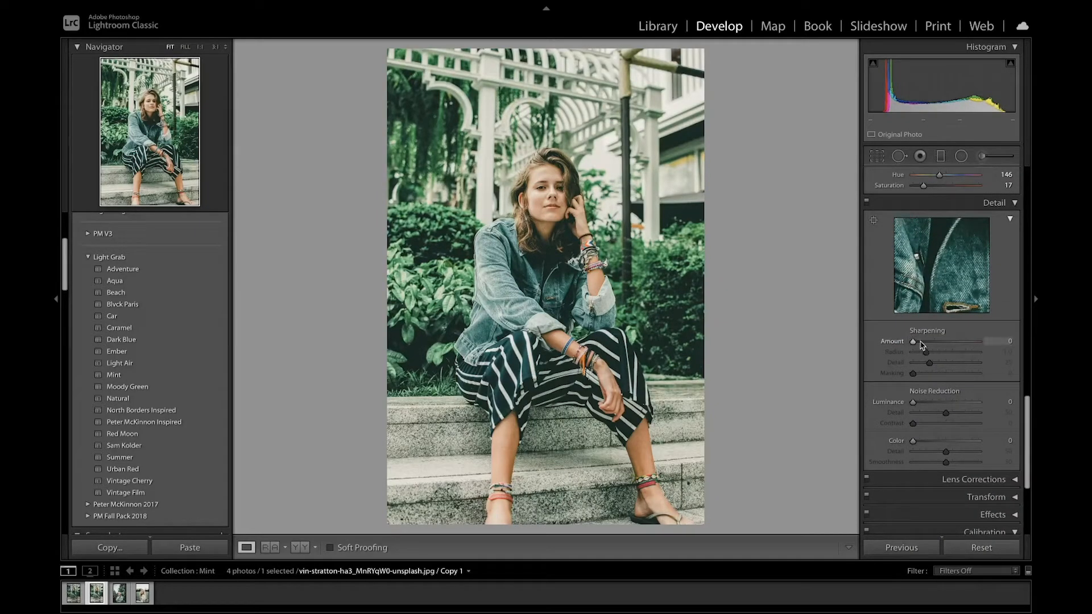
pyautogui.moveTo(913, 342); pyautogui.dragTo(966, 379)
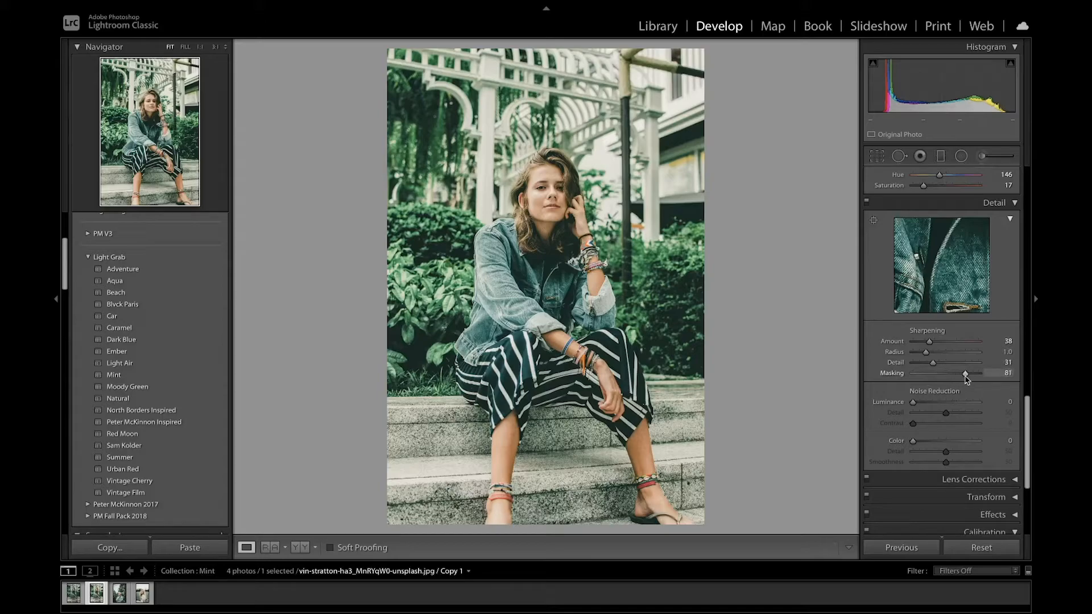
# Reduce the photo's noise with Luminance 12 and Color 14.
pyautogui.moveTo(913, 403); pyautogui.dragTo(923, 404)
pyautogui.moveTo(917, 443); pyautogui.dragTo(927, 447)
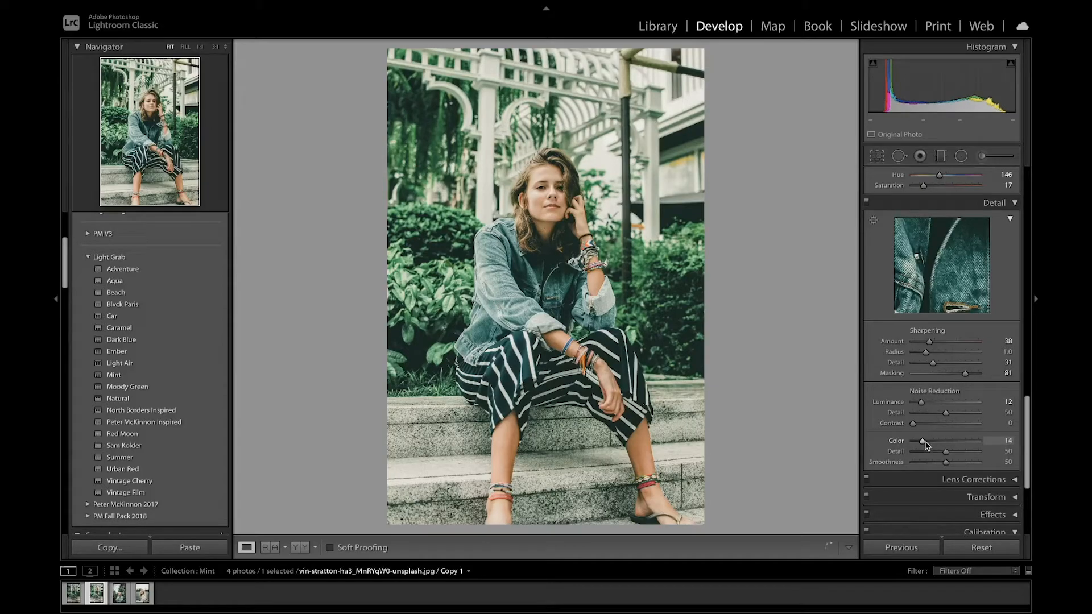
# Calibrate red primary hue and saturation to −8 each, green to +9 and −11, adjust the blue primary, and compare without calibration.
pyautogui.scroll(-5, 927, 446)
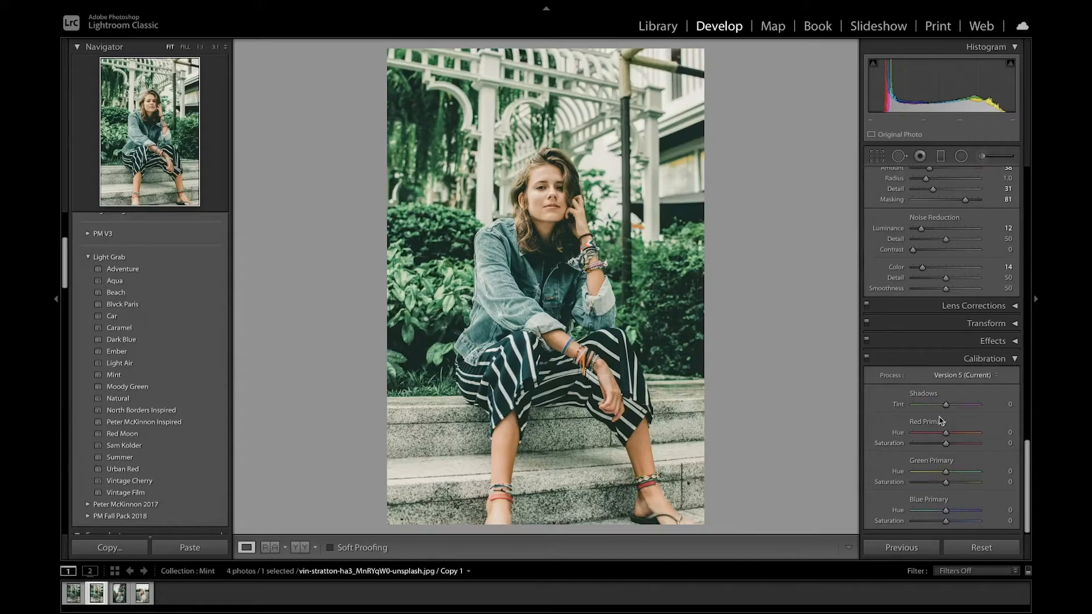
pyautogui.moveTo(946, 435); pyautogui.dragTo(944, 487)
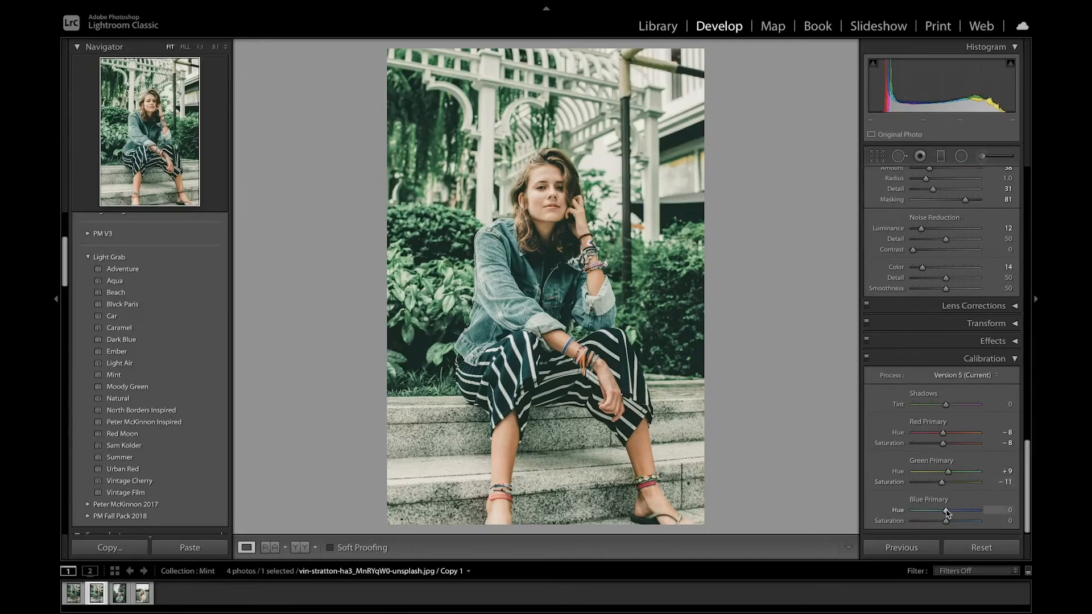
pyautogui.moveTo(946, 512); pyautogui.dragTo(943, 524)
pyautogui.click(867, 358)
pyautogui.click(867, 359)
# Compare the fully edited portrait with its unedited before view, and return to the edited version.
pyautogui.scroll(10, 907, 342)
pyautogui.scroll(5, 907, 341)
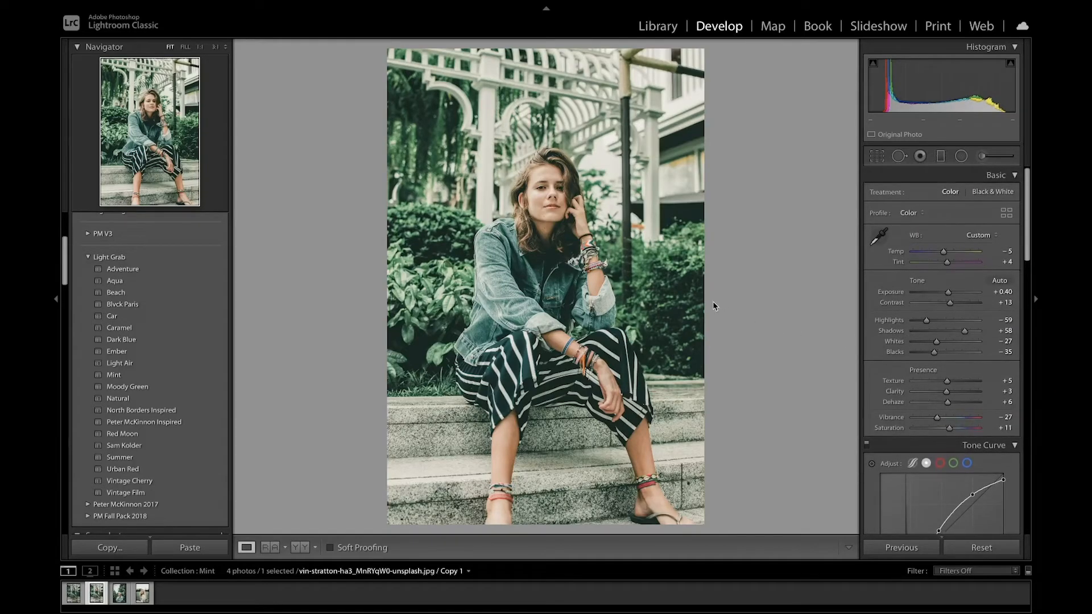
pyautogui.press('\\')
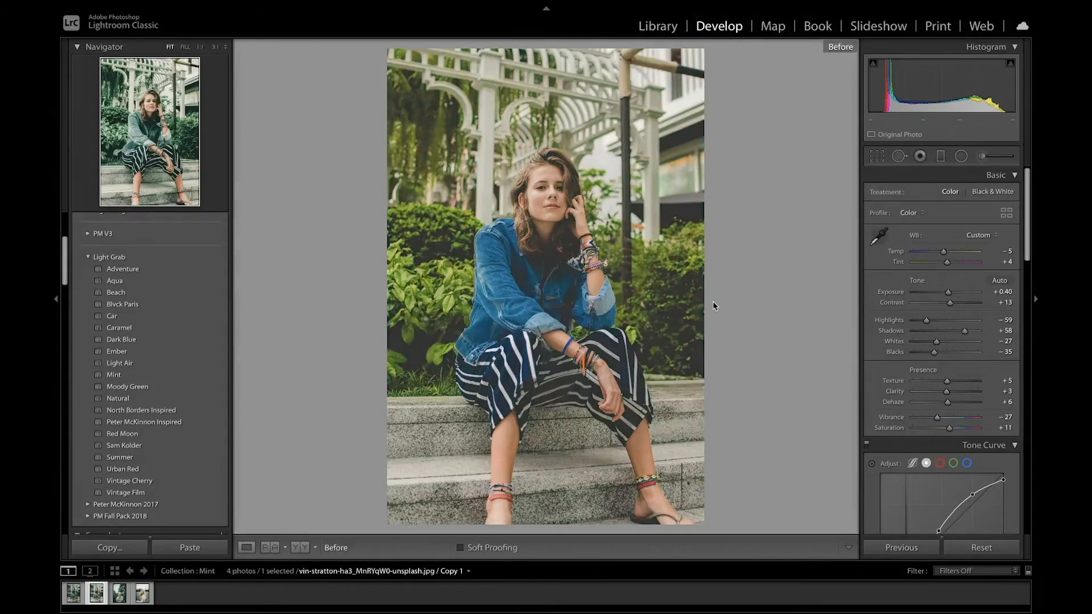
pyautogui.press('\\')
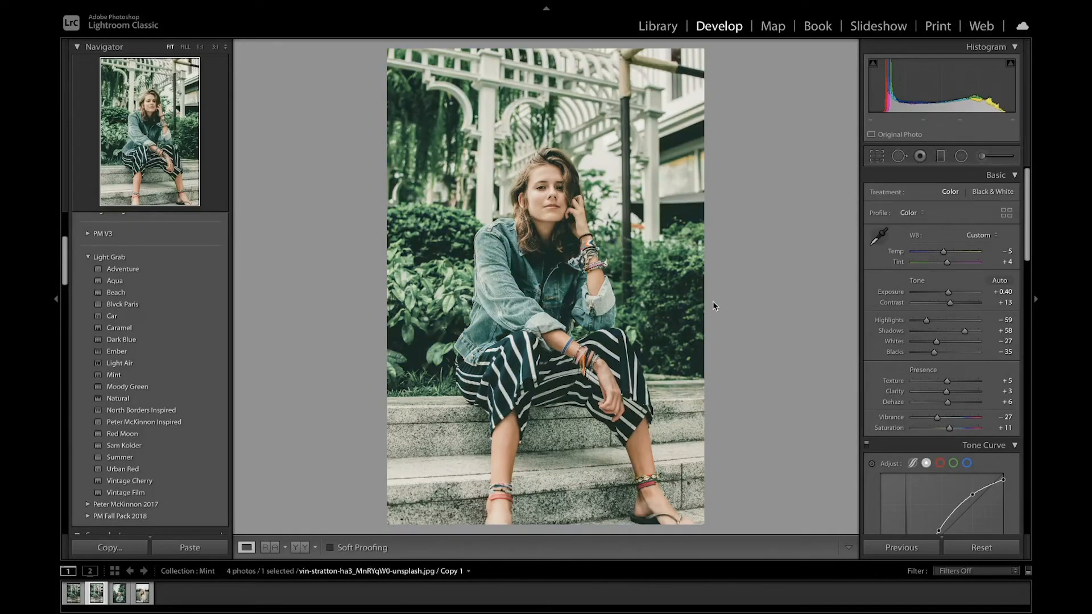